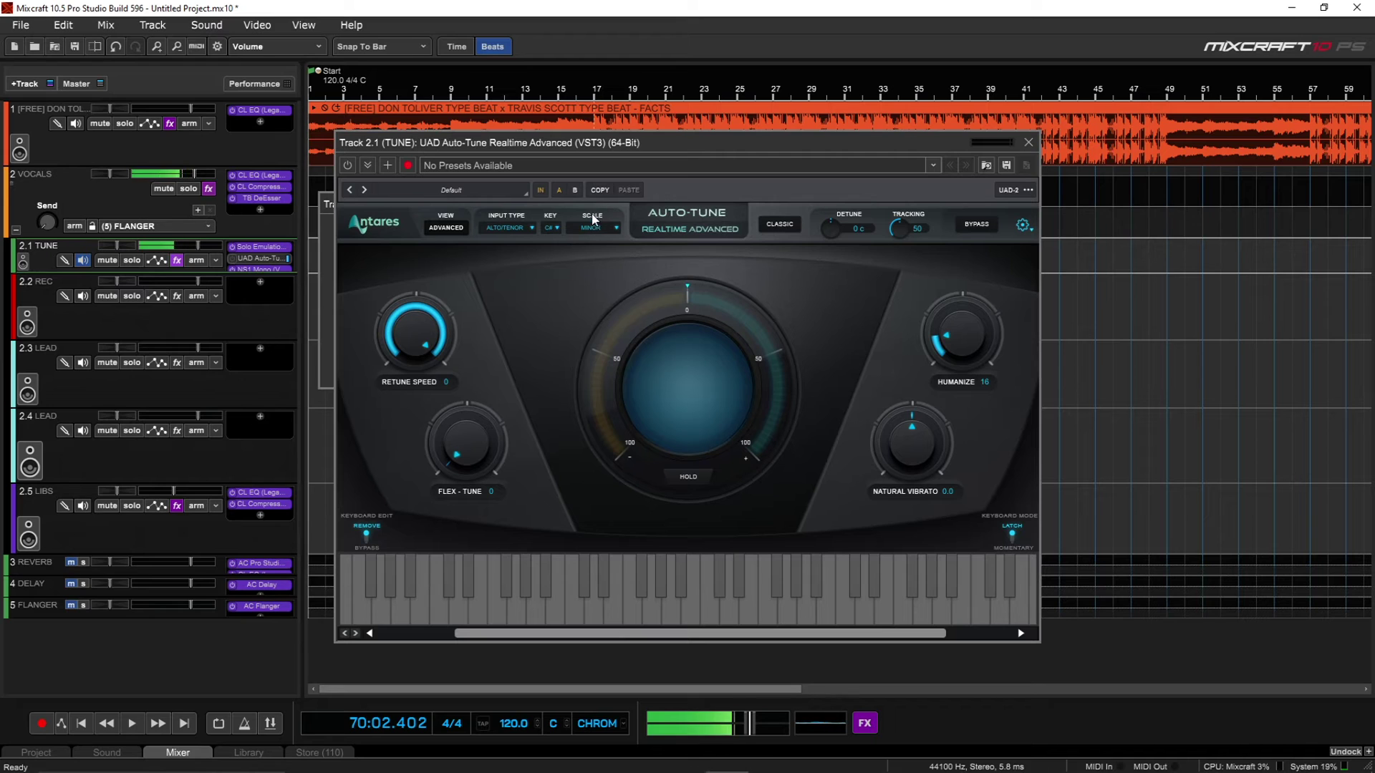
- Set the Auto-Tune key to C# with the Minor scale
click(549, 228)
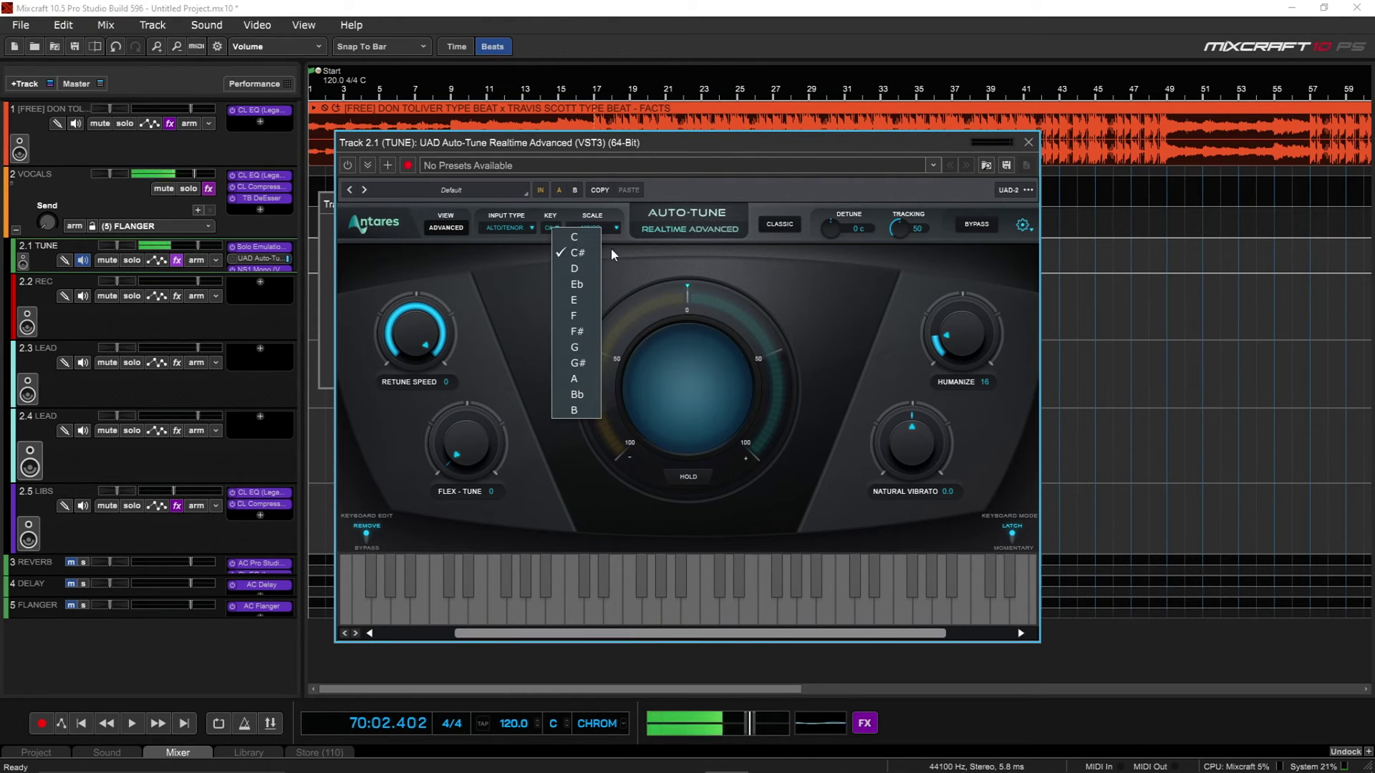
click(604, 224)
click(601, 224)
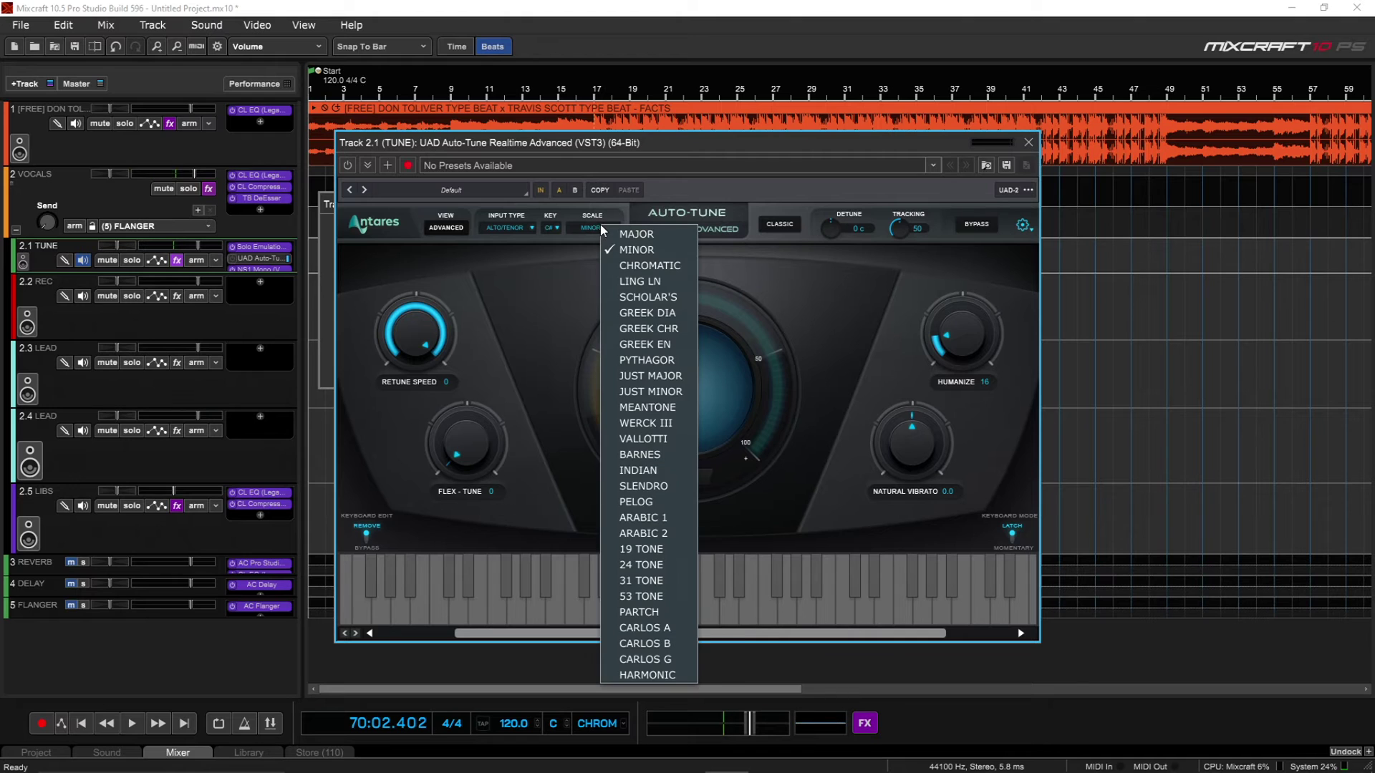
click(551, 249)
- Choose the Alto/Tenor input type and enable Classic pitch correction mode
click(505, 227)
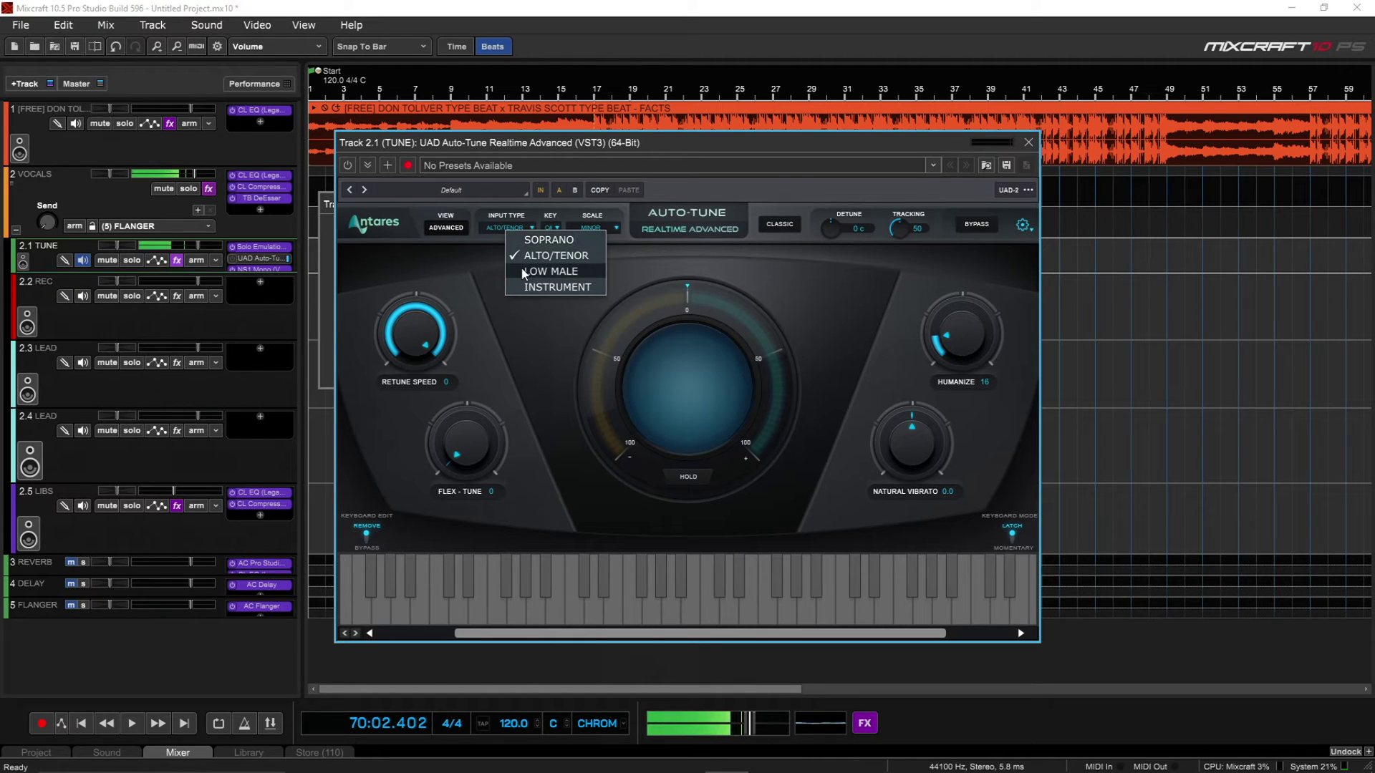
click(662, 268)
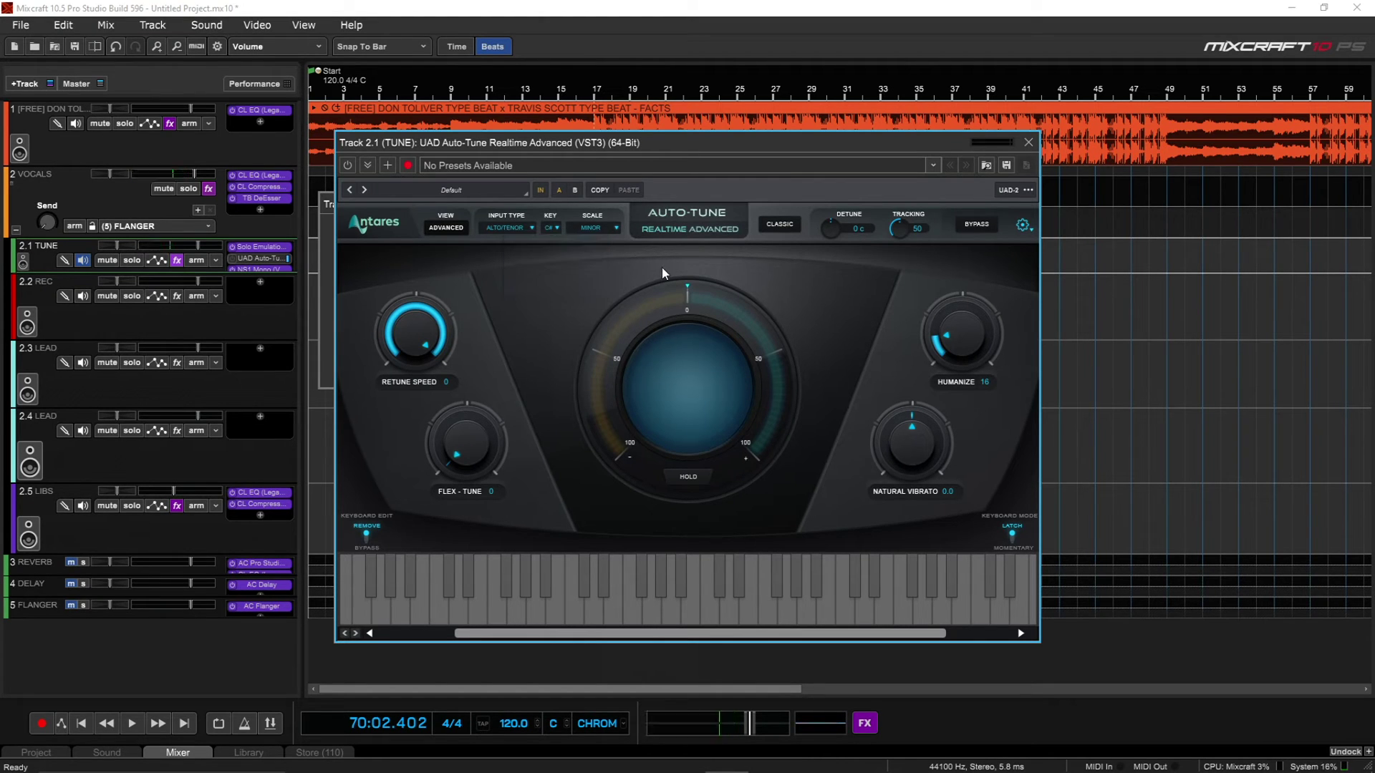
click(786, 228)
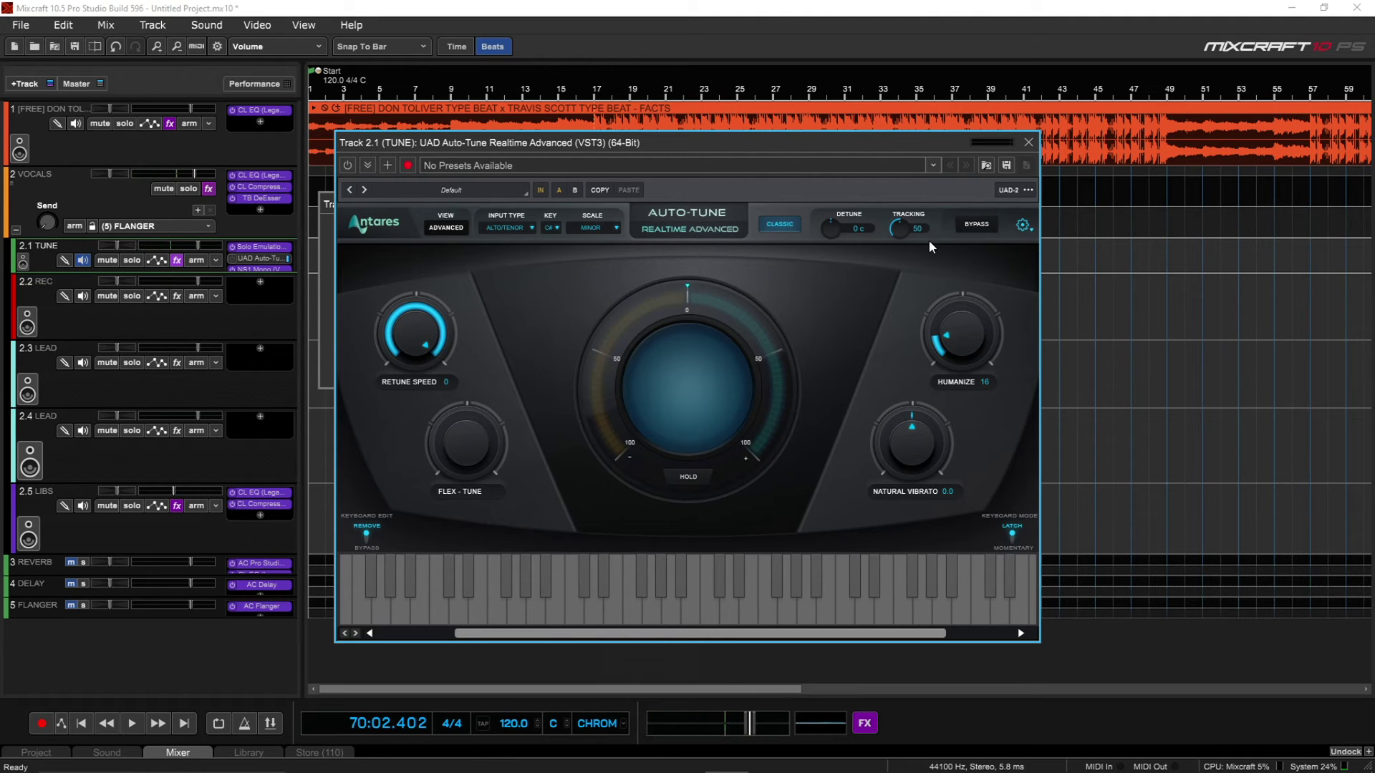
click(1022, 226)
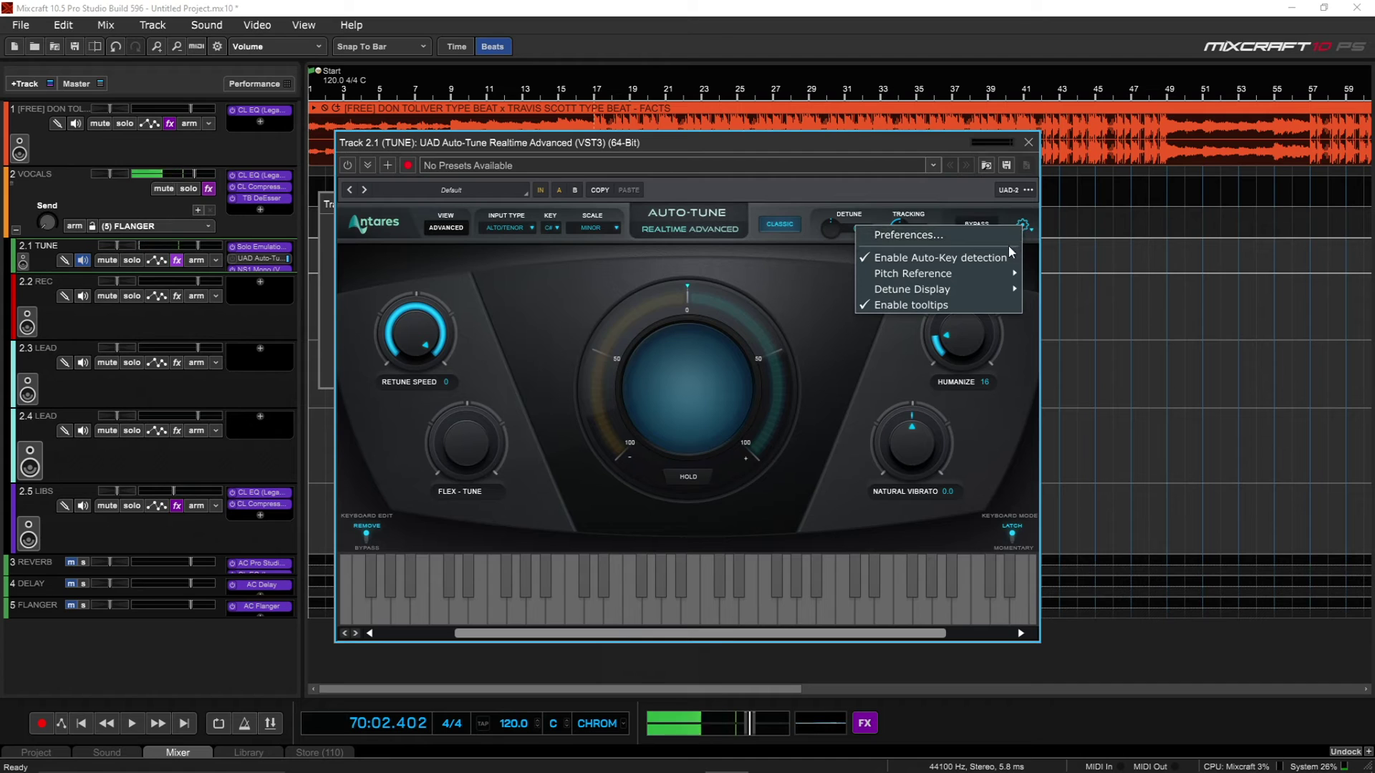
- Switch Auto-Tune's Detune Display to Hertz so it reads 440.0 Hz
mouse_move(987, 281)
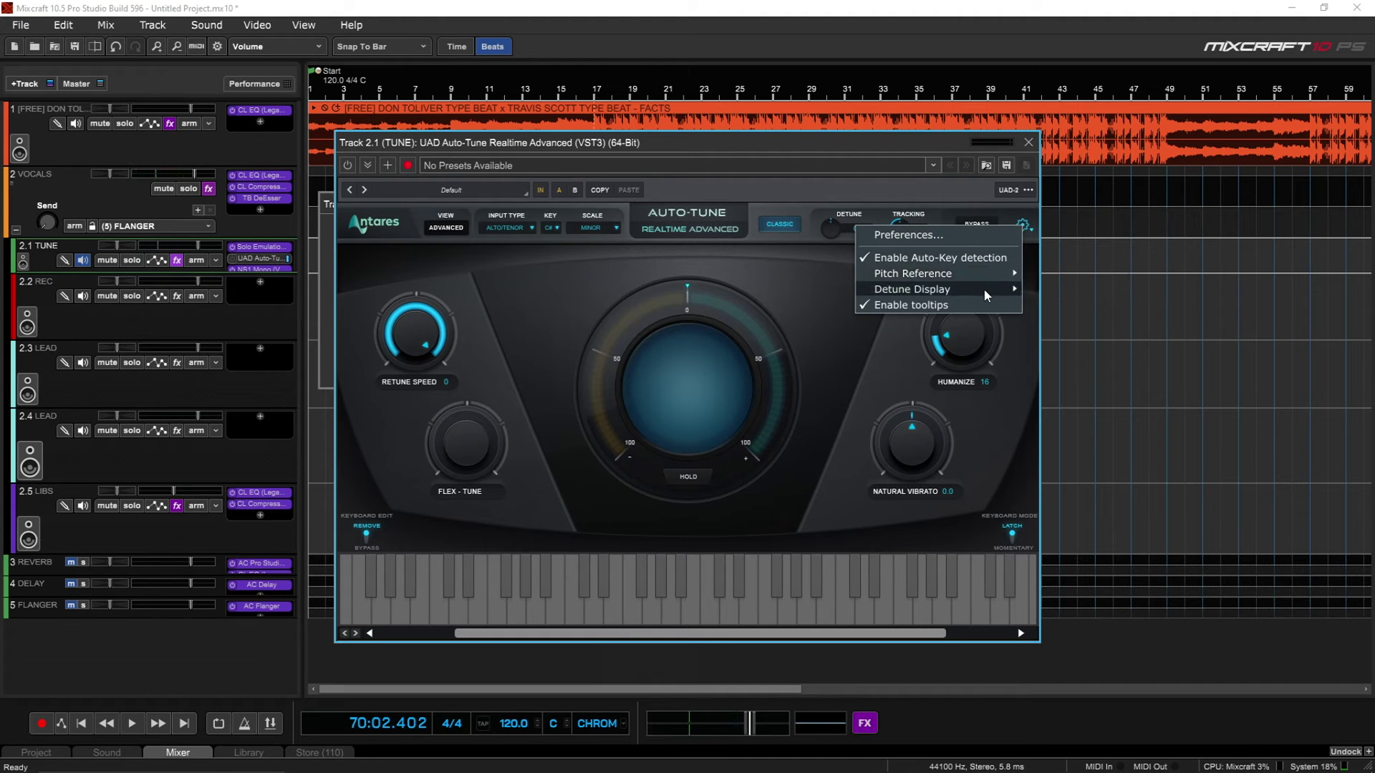
click(1050, 309)
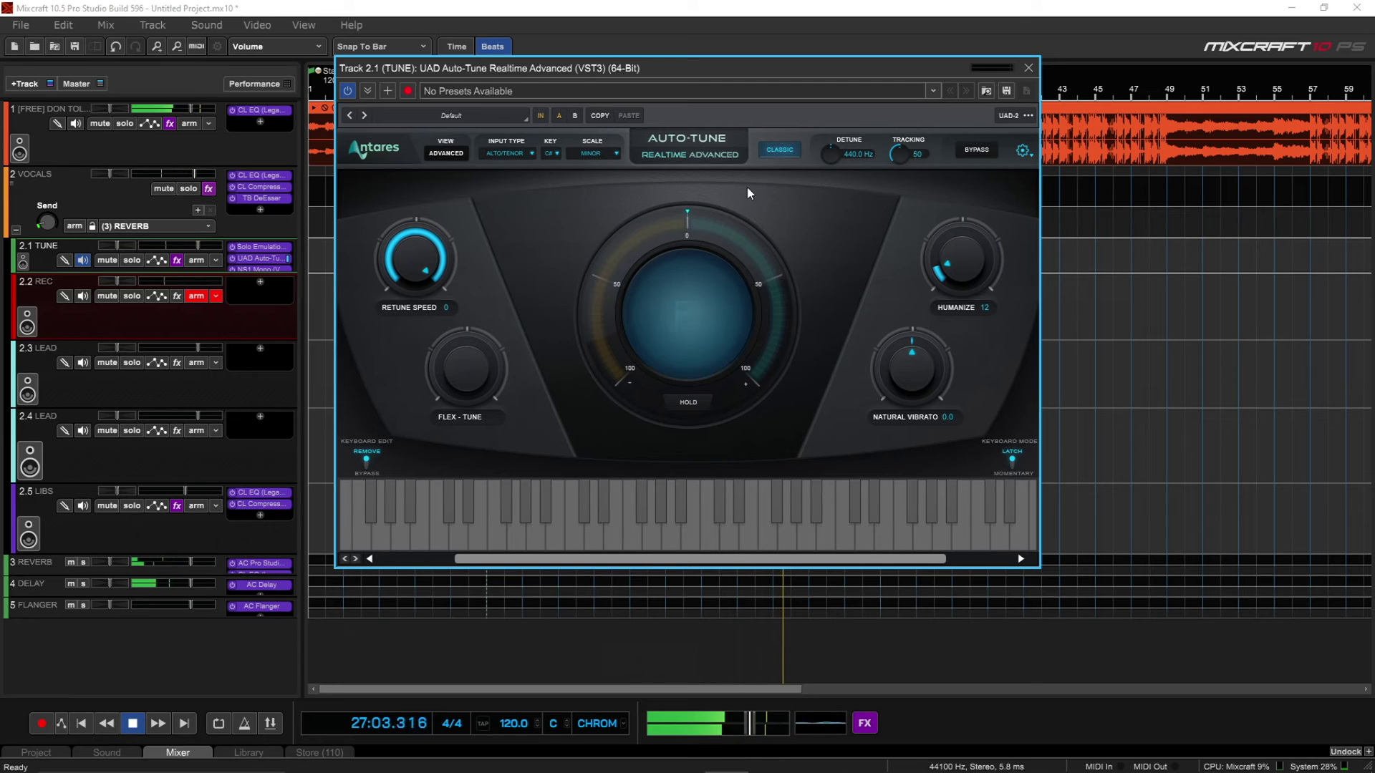
- Disable Classic mode and turn Flex-Tune up to 2, then back to 0
click(781, 151)
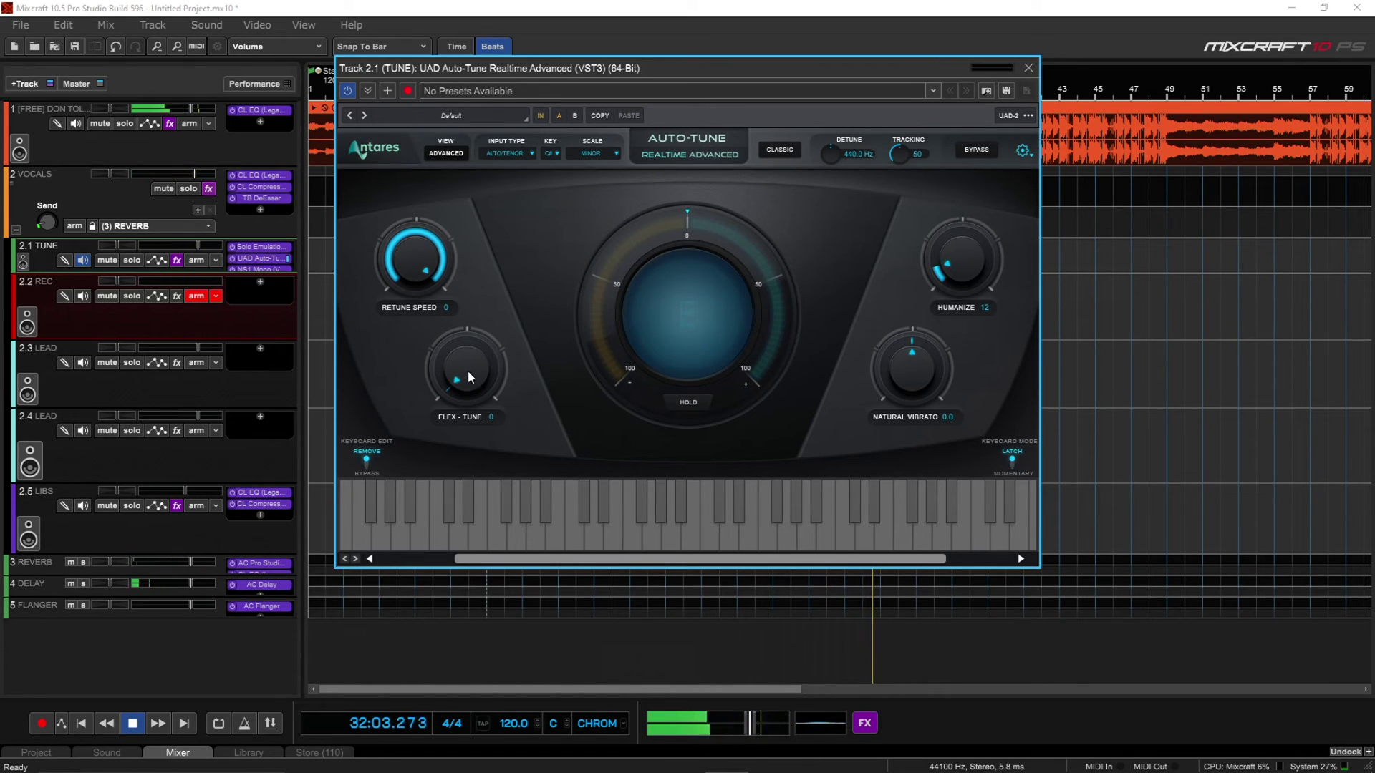
drag(466, 369, 463, 363)
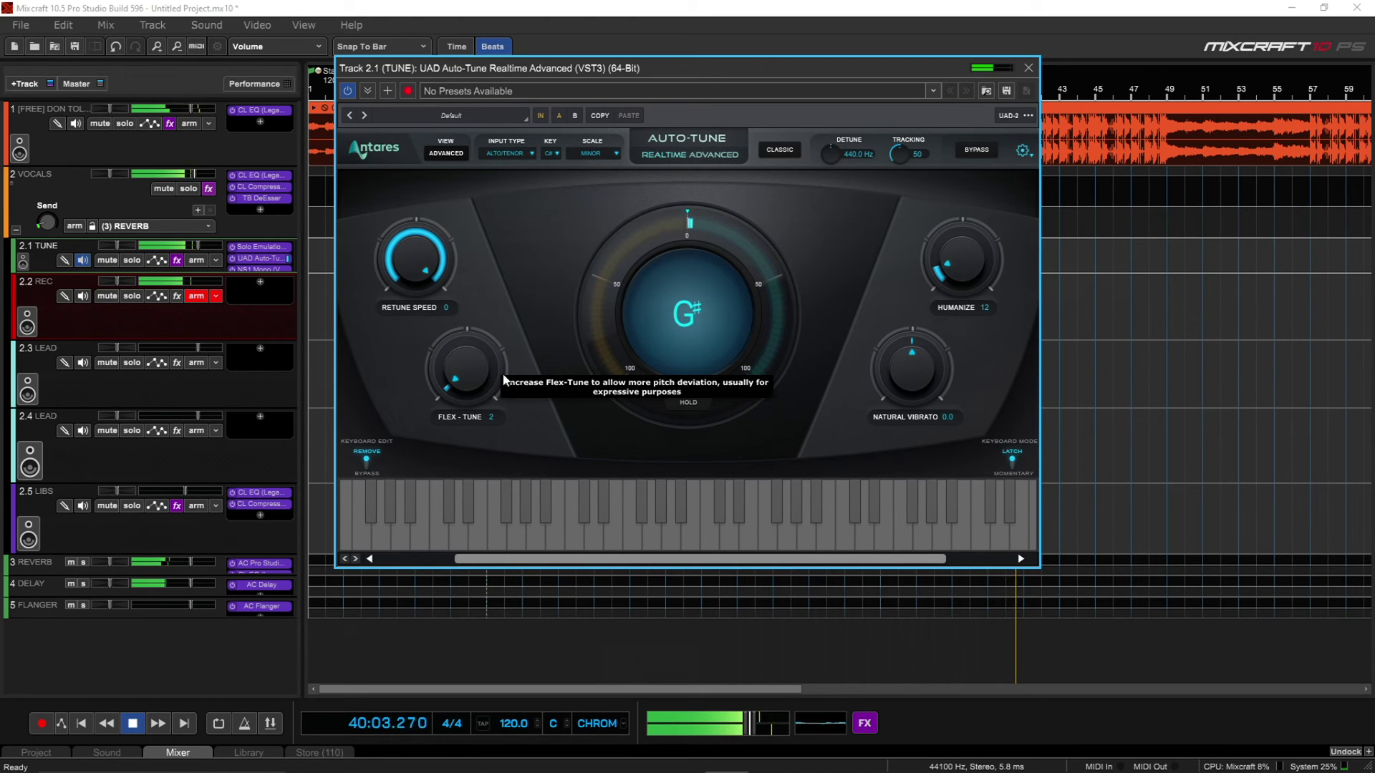
drag(464, 367, 472, 363)
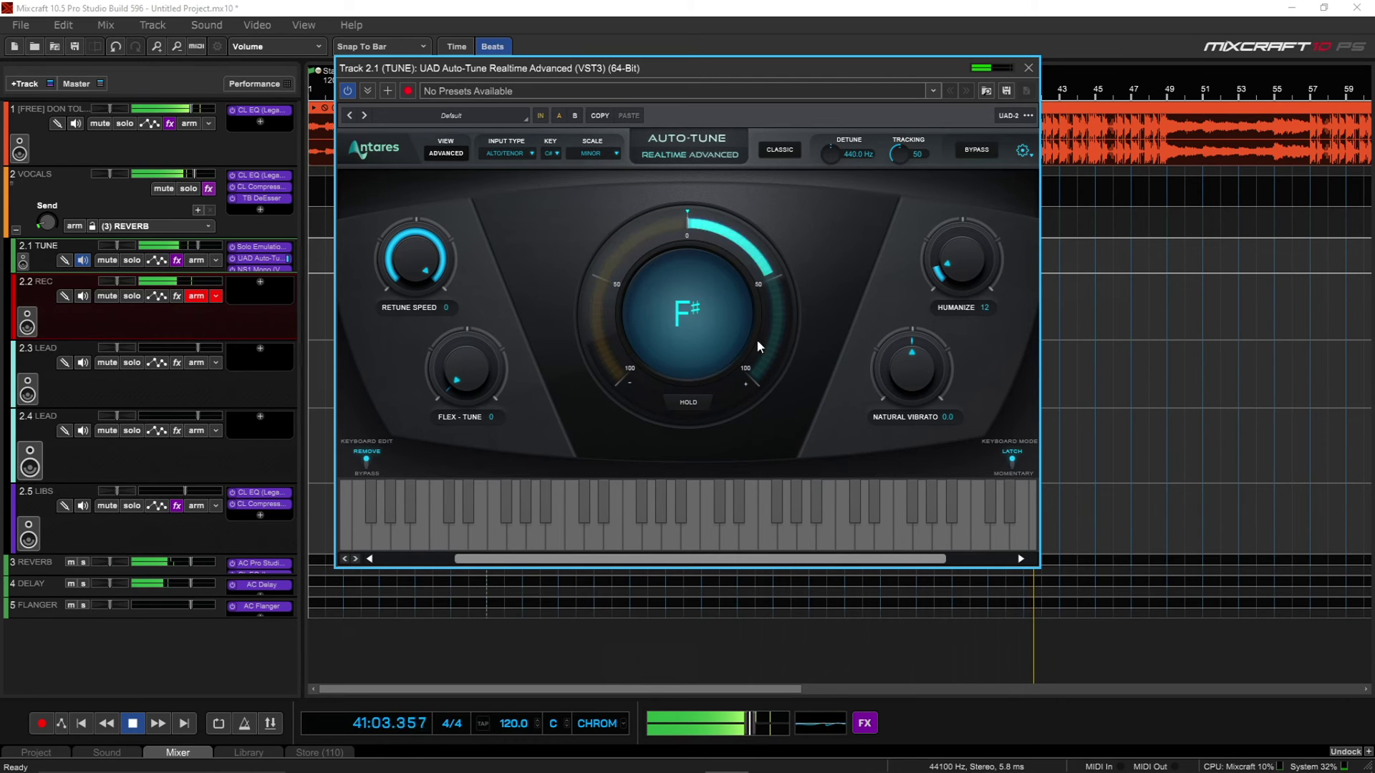
- Re-enable Classic, return Retune Speed to 0, and lower Humanize from 12 to 0
click(779, 149)
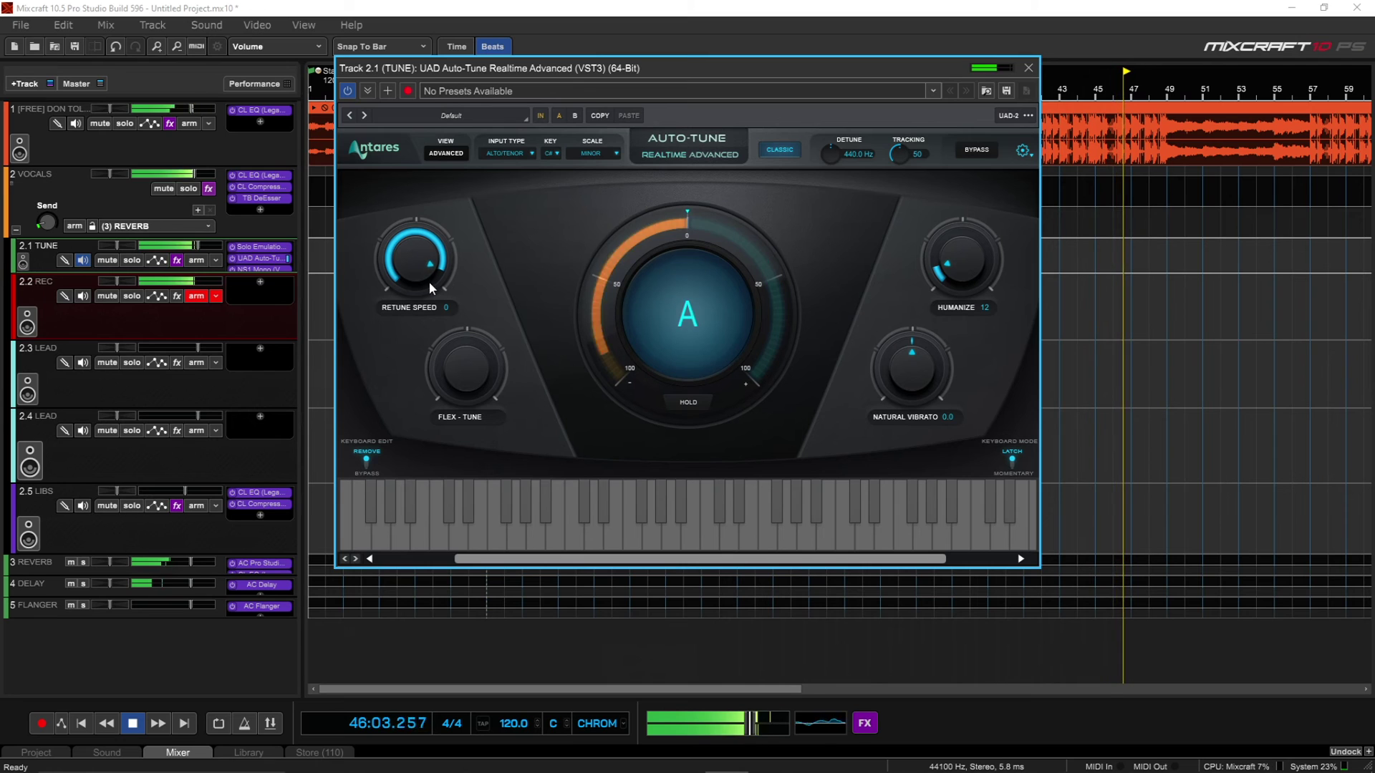
drag(428, 281, 429, 319)
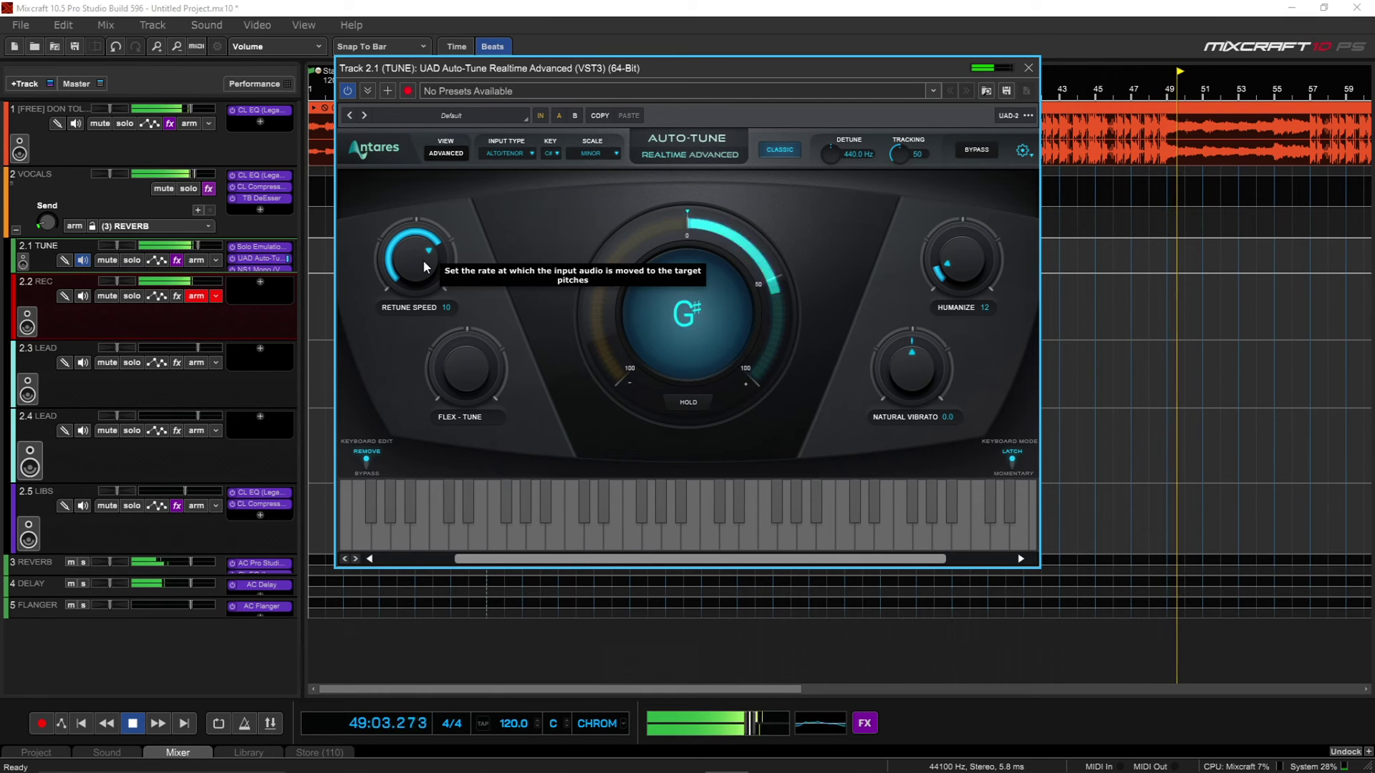
drag(427, 268, 432, 212)
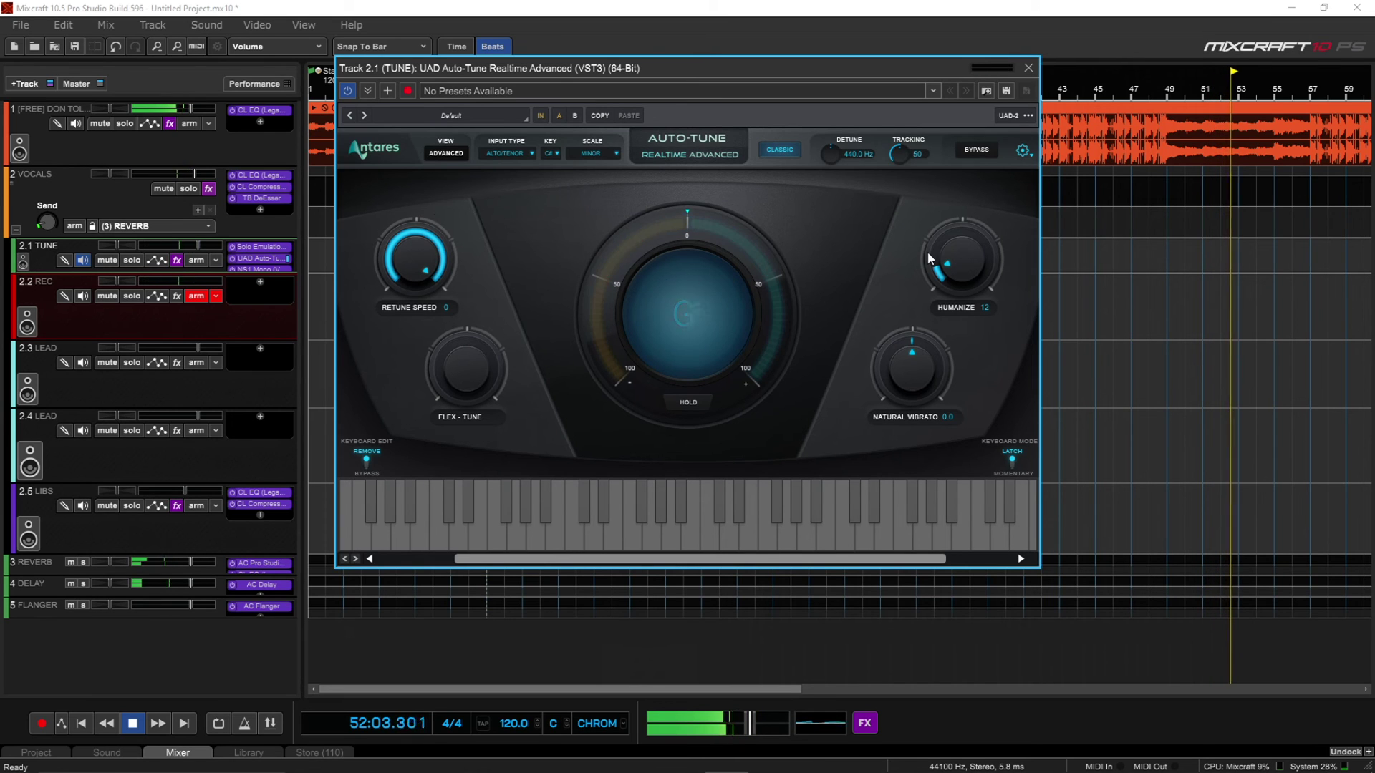
drag(971, 263, 982, 301)
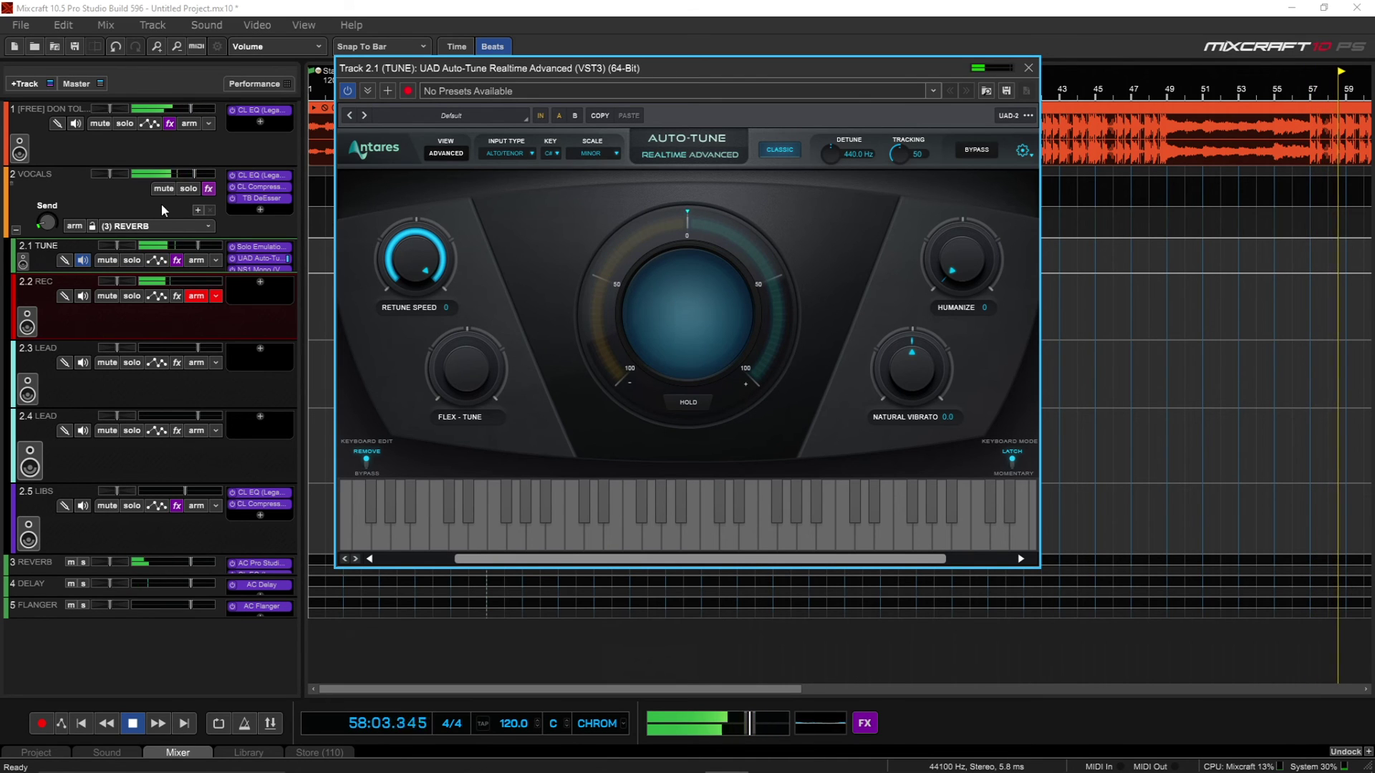
- Route the VOCALS send to the (5) FLANGER bus at level 44.0
click(145, 226)
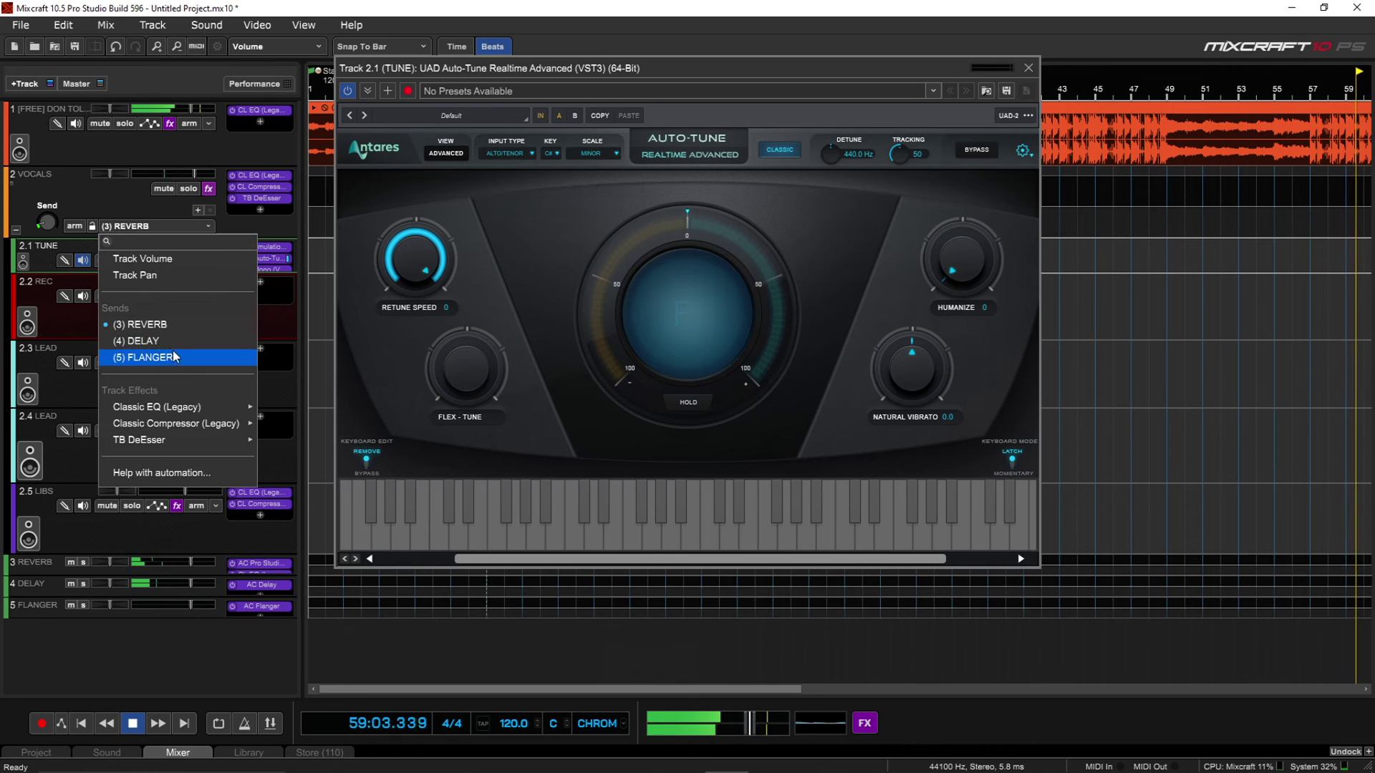
click(136, 270)
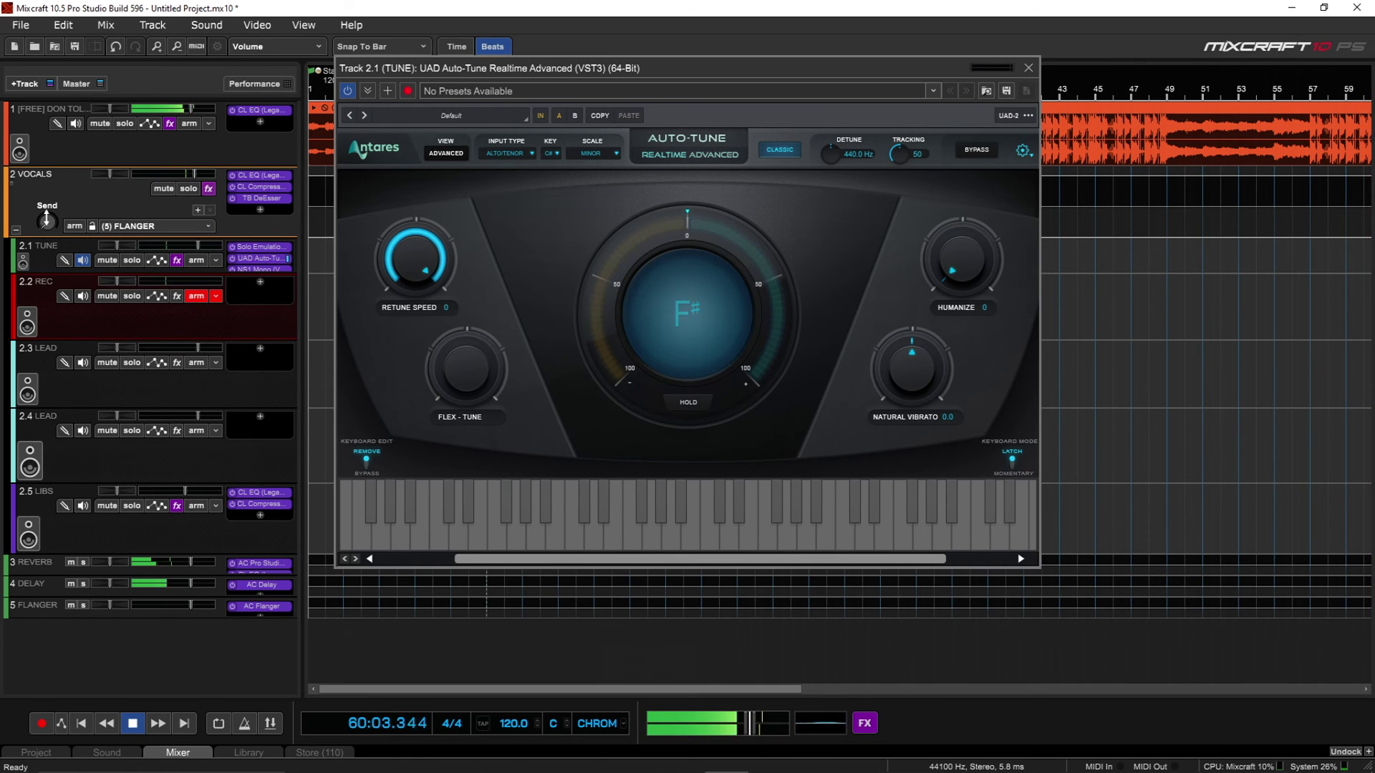
drag(46, 222, 40, 192)
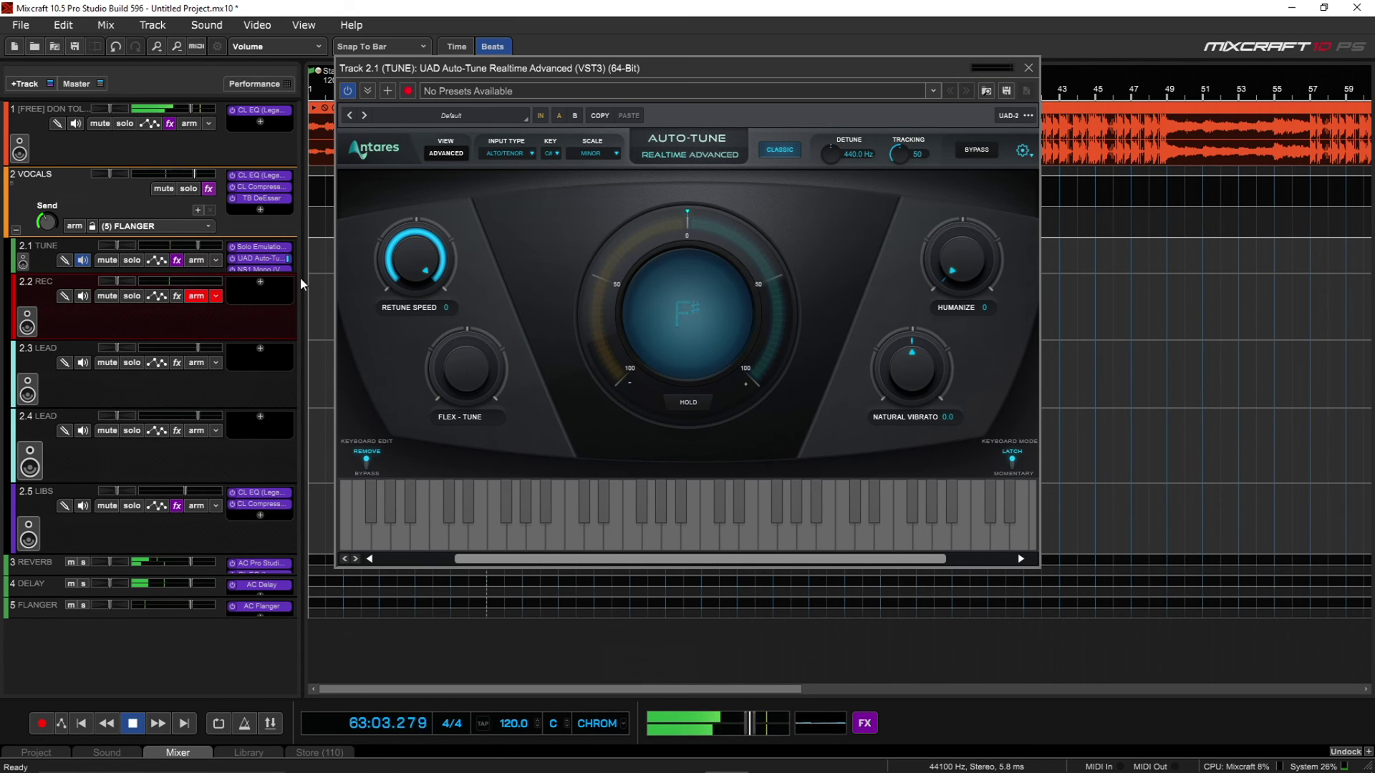
click(268, 607)
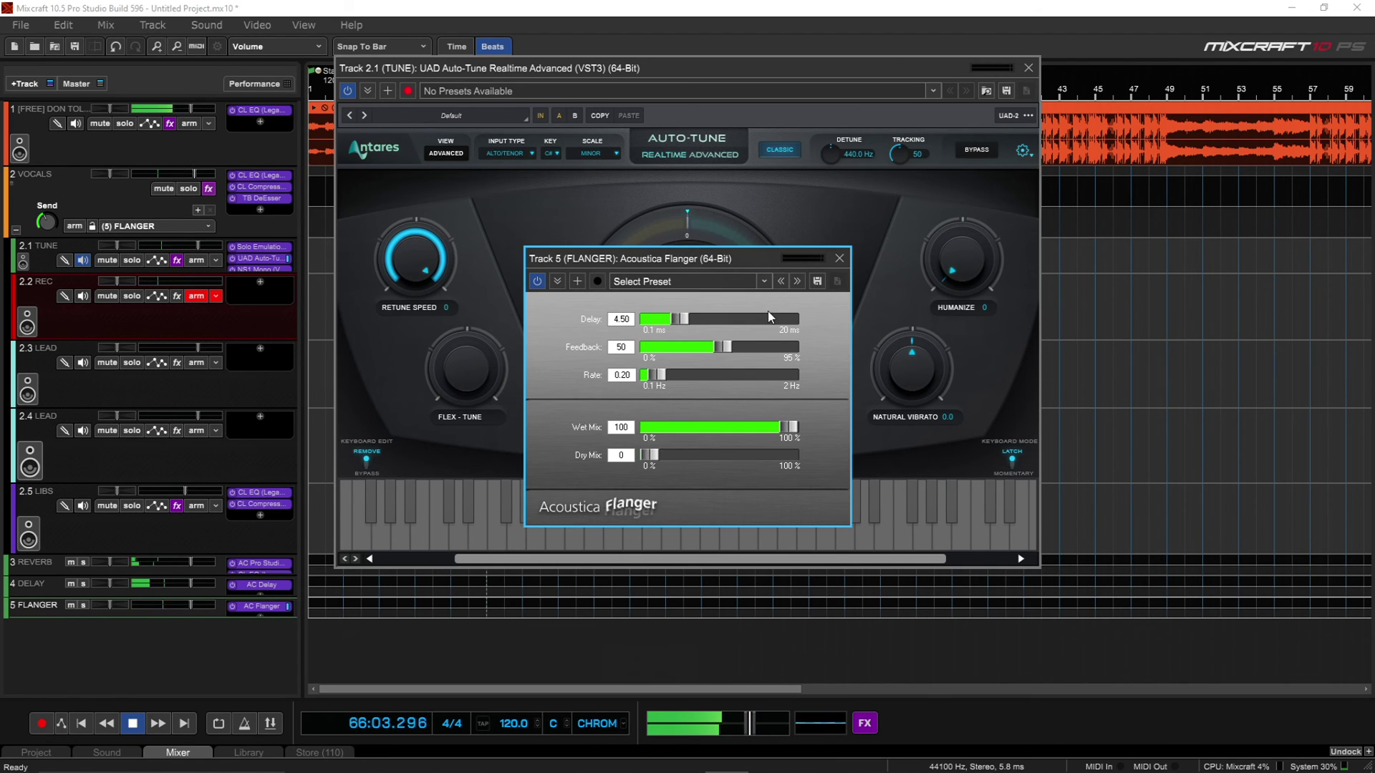
click(839, 258)
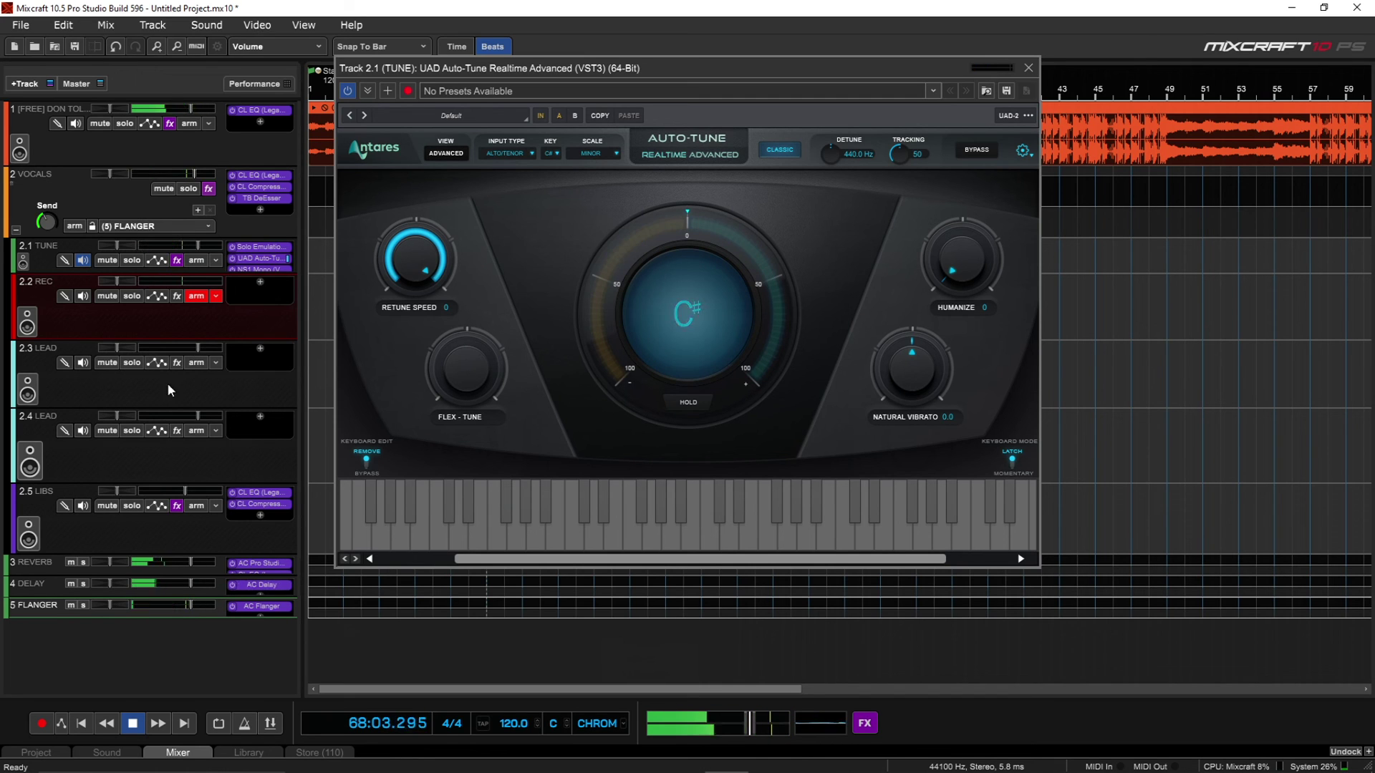
- Switch the VOCALS send to (3) REVERB and adjust its level
click(139, 228)
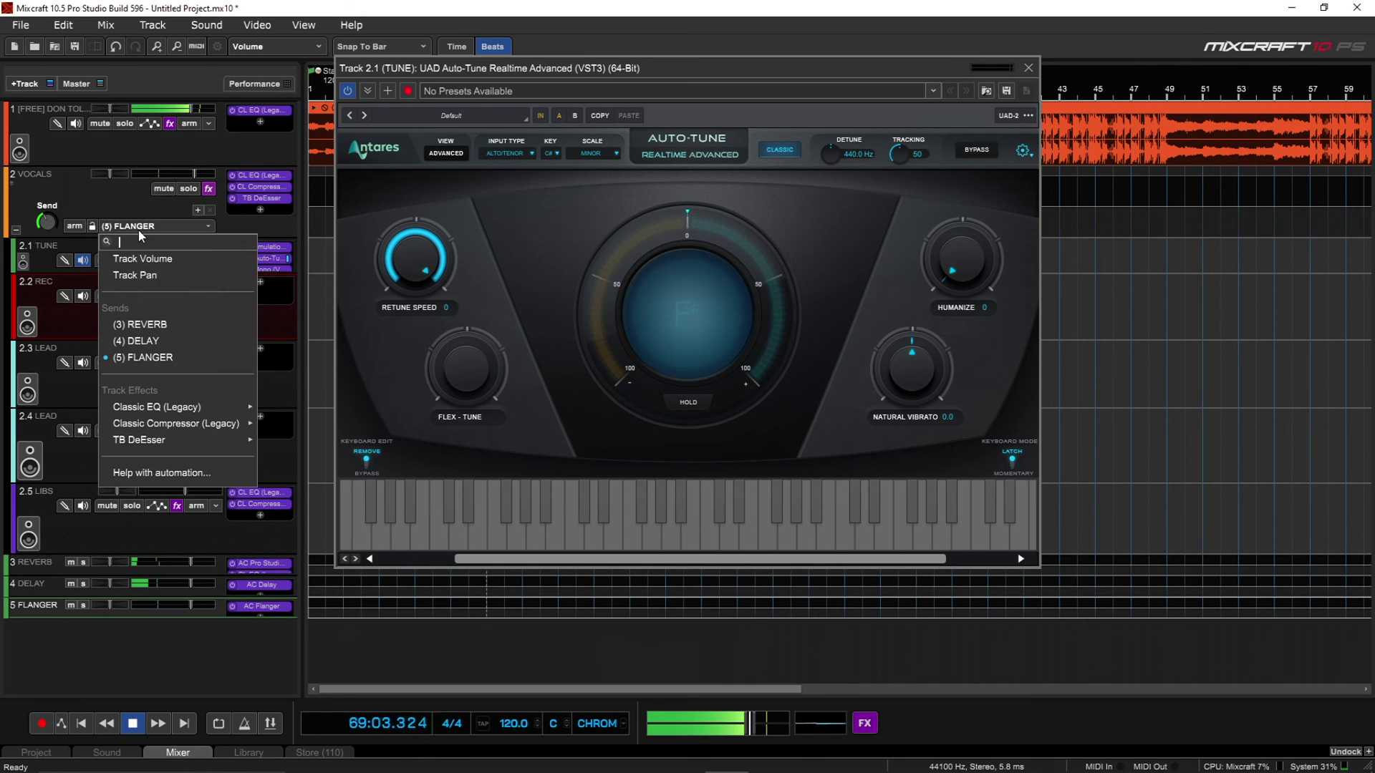
click(162, 326)
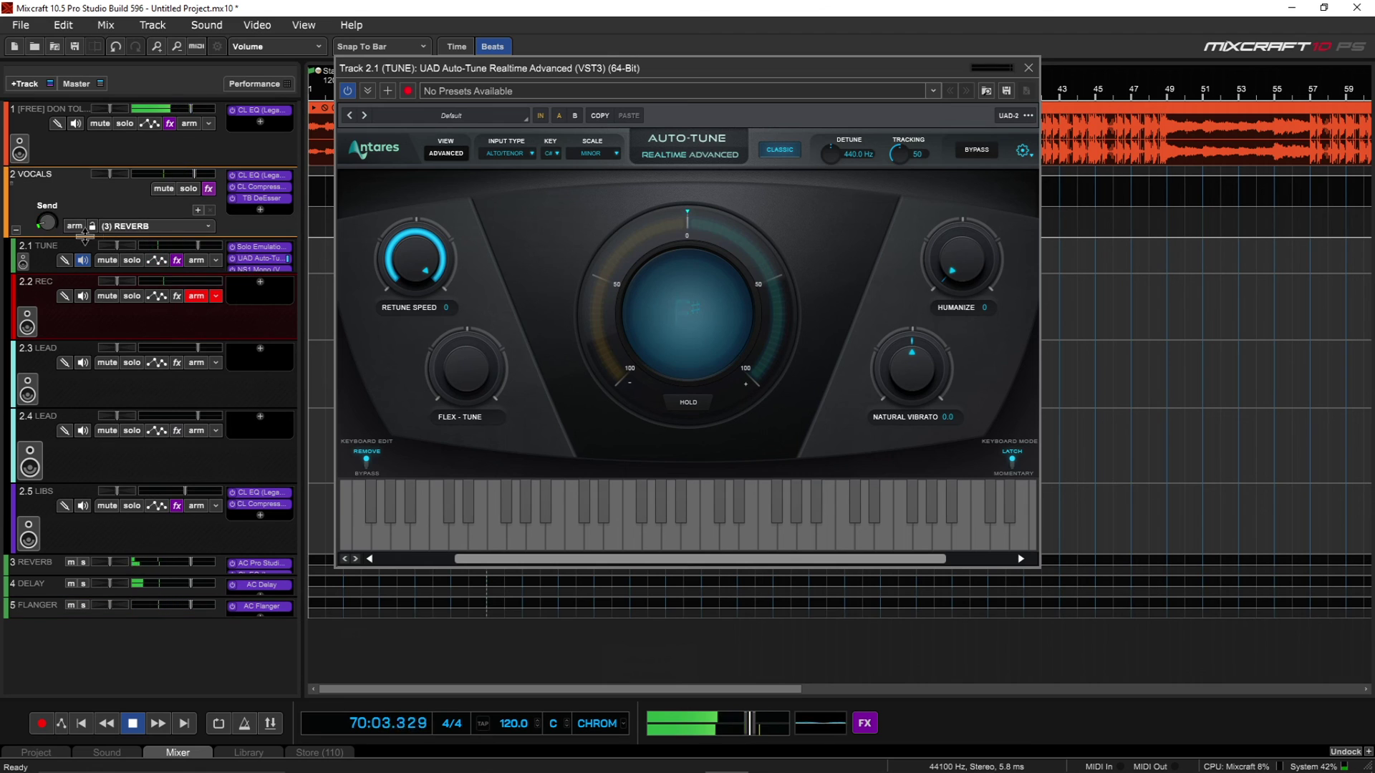
drag(47, 230, 53, 223)
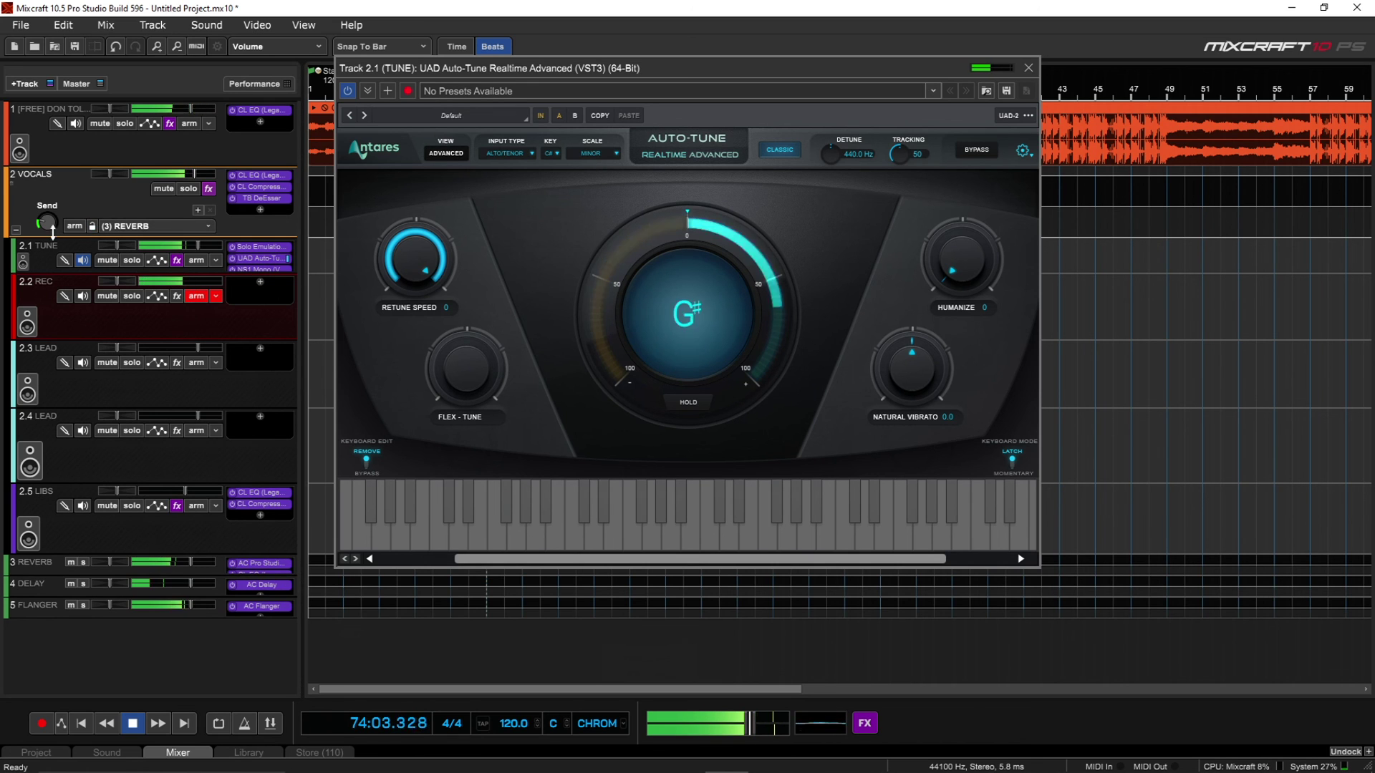
- Switch the send to (5) FLANGER and lower its level
click(139, 227)
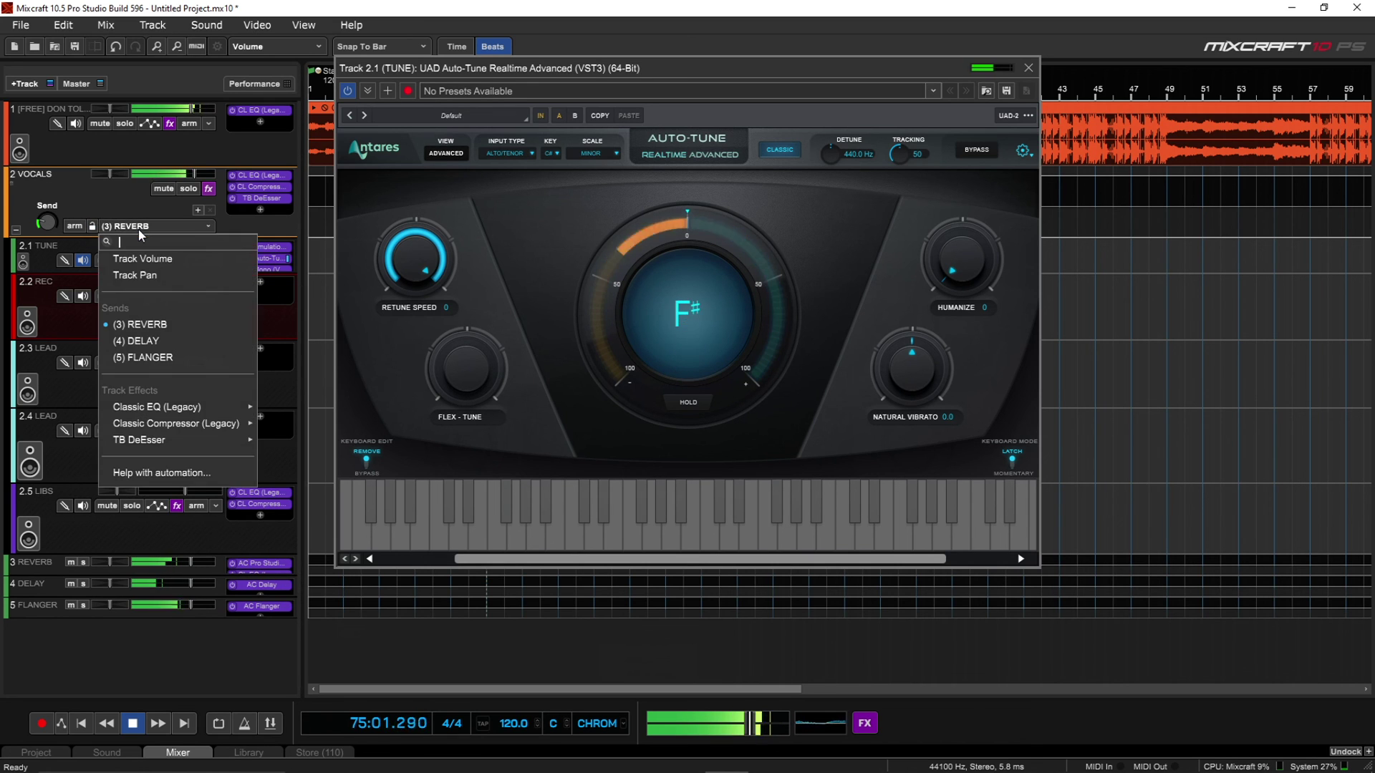
click(177, 357)
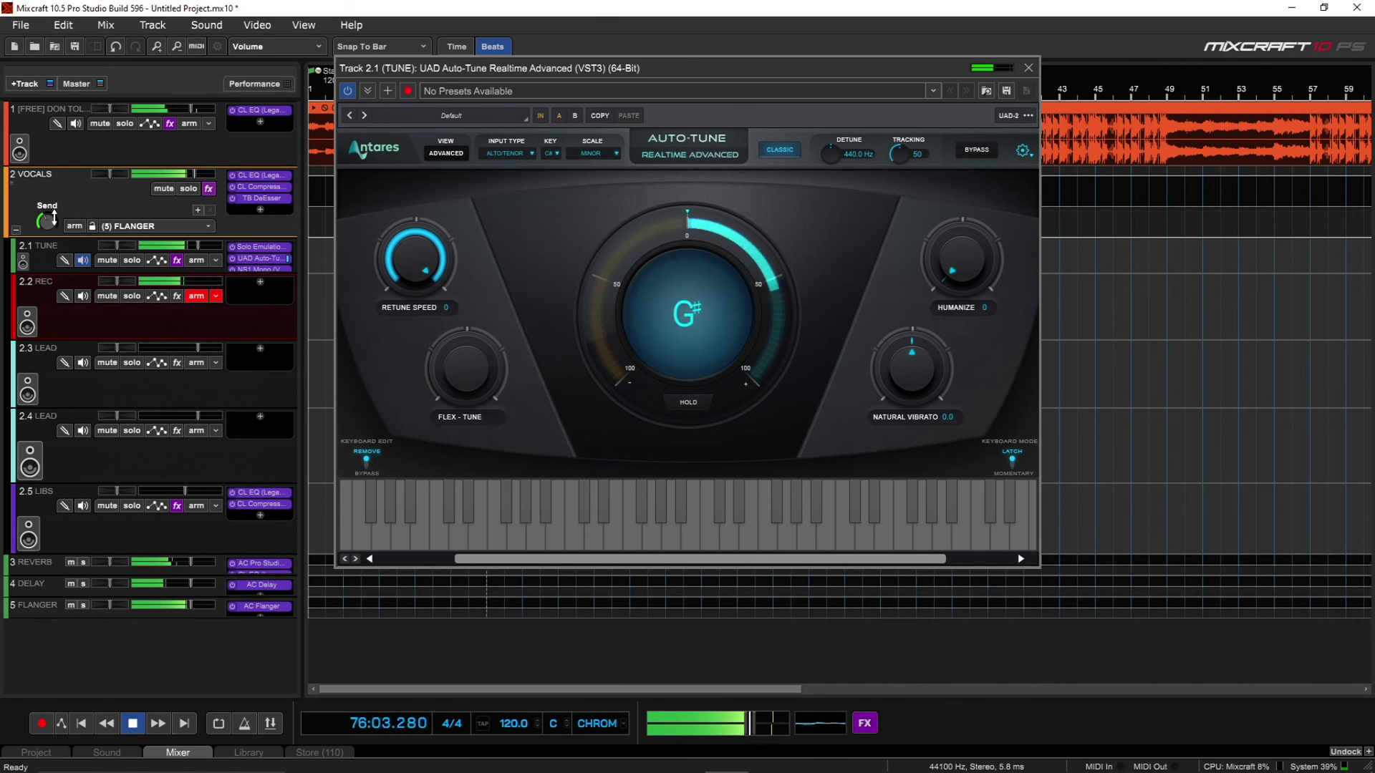
drag(54, 215, 51, 229)
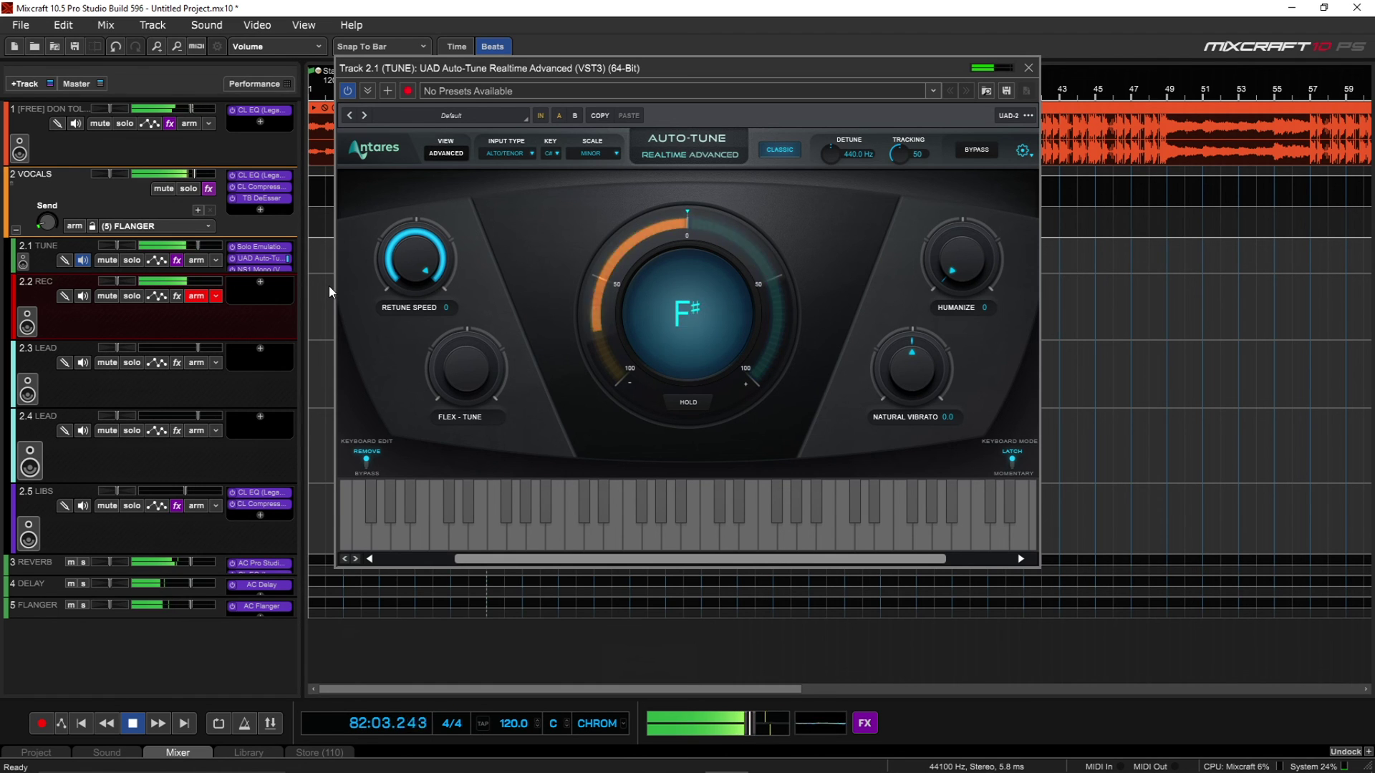
- Return the VOCALS send to the (3) REVERB bus
click(150, 228)
click(136, 320)
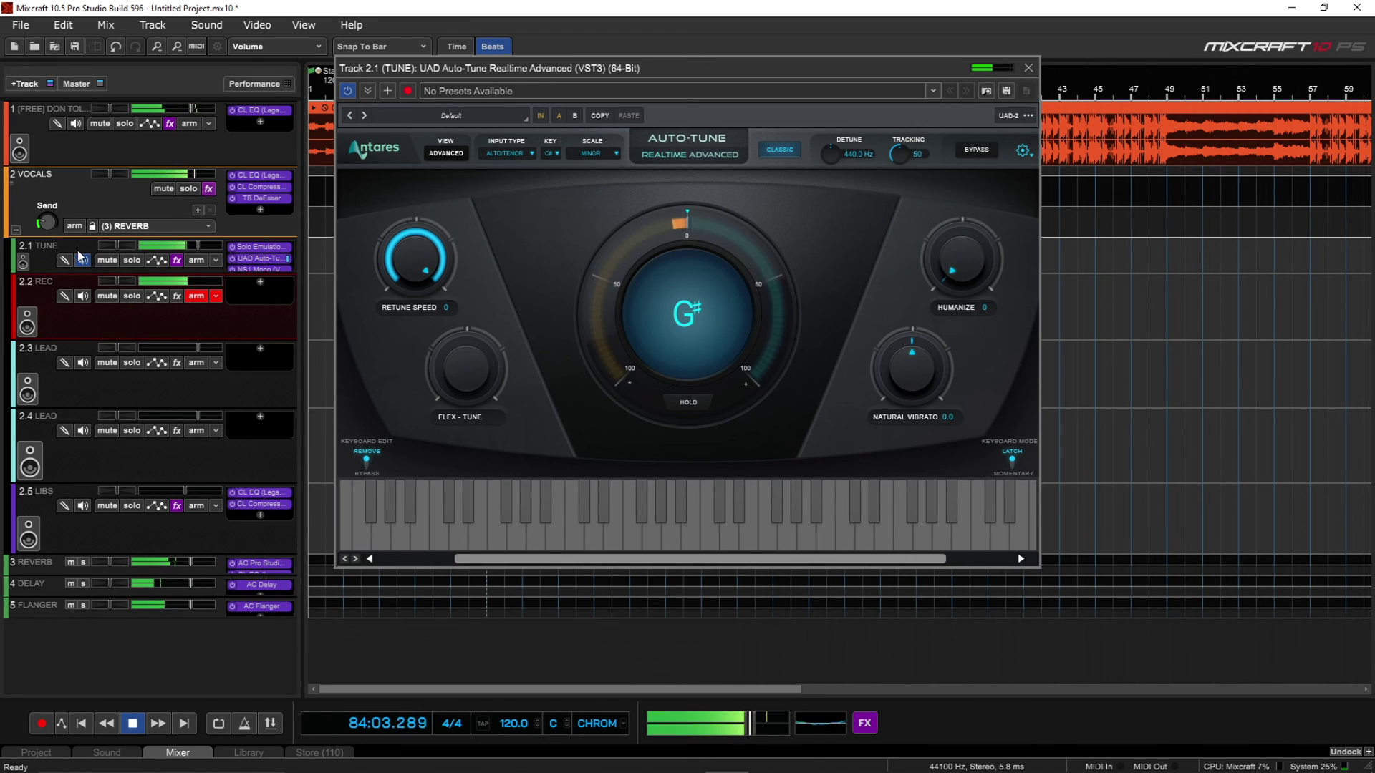
mouse_move(45, 231)
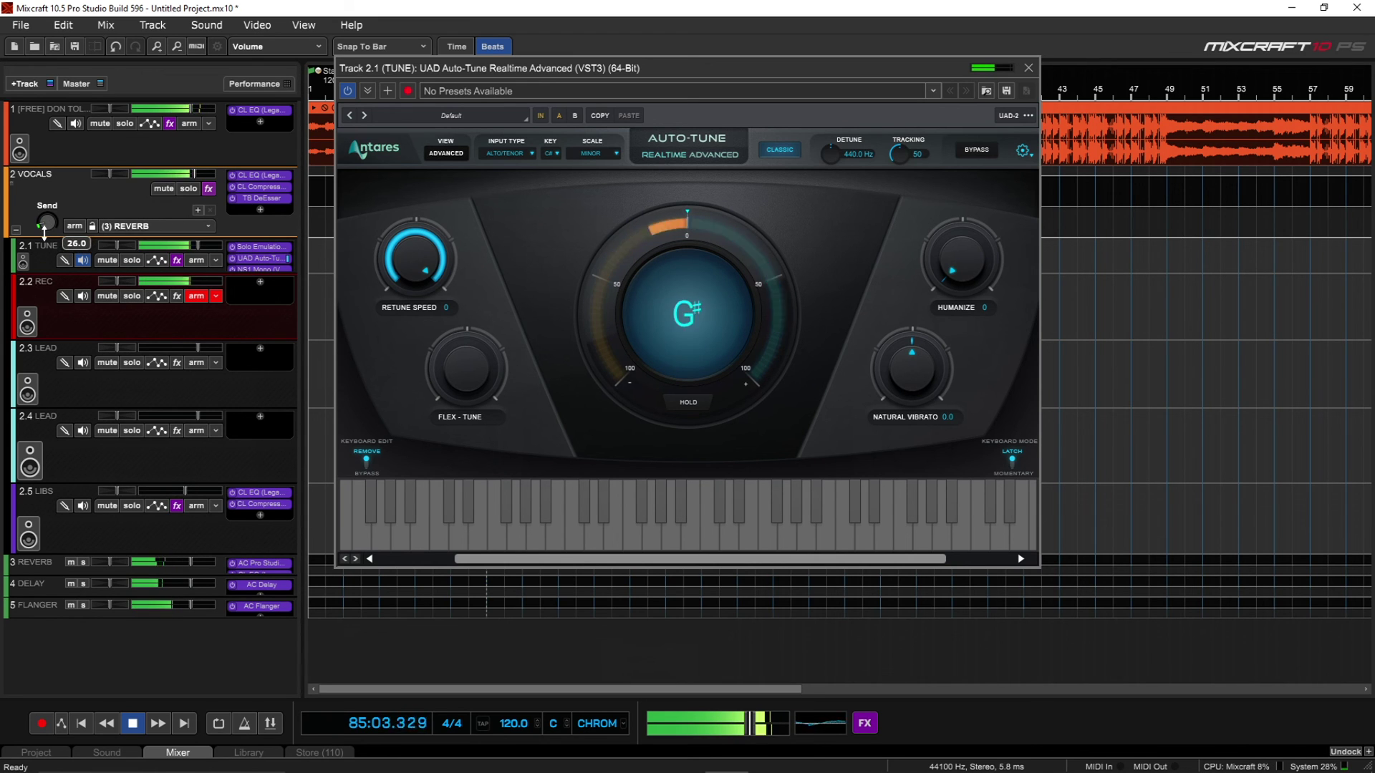
click(161, 224)
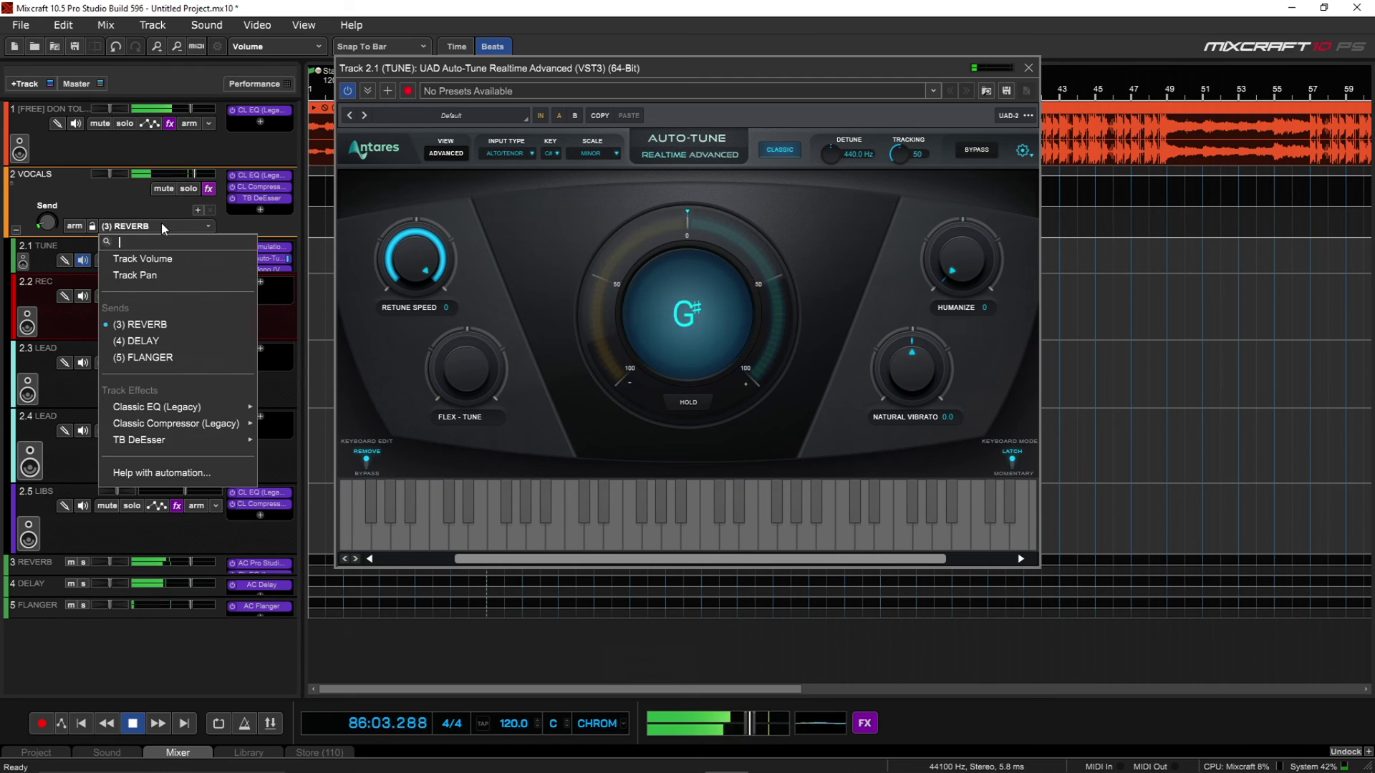
click(170, 349)
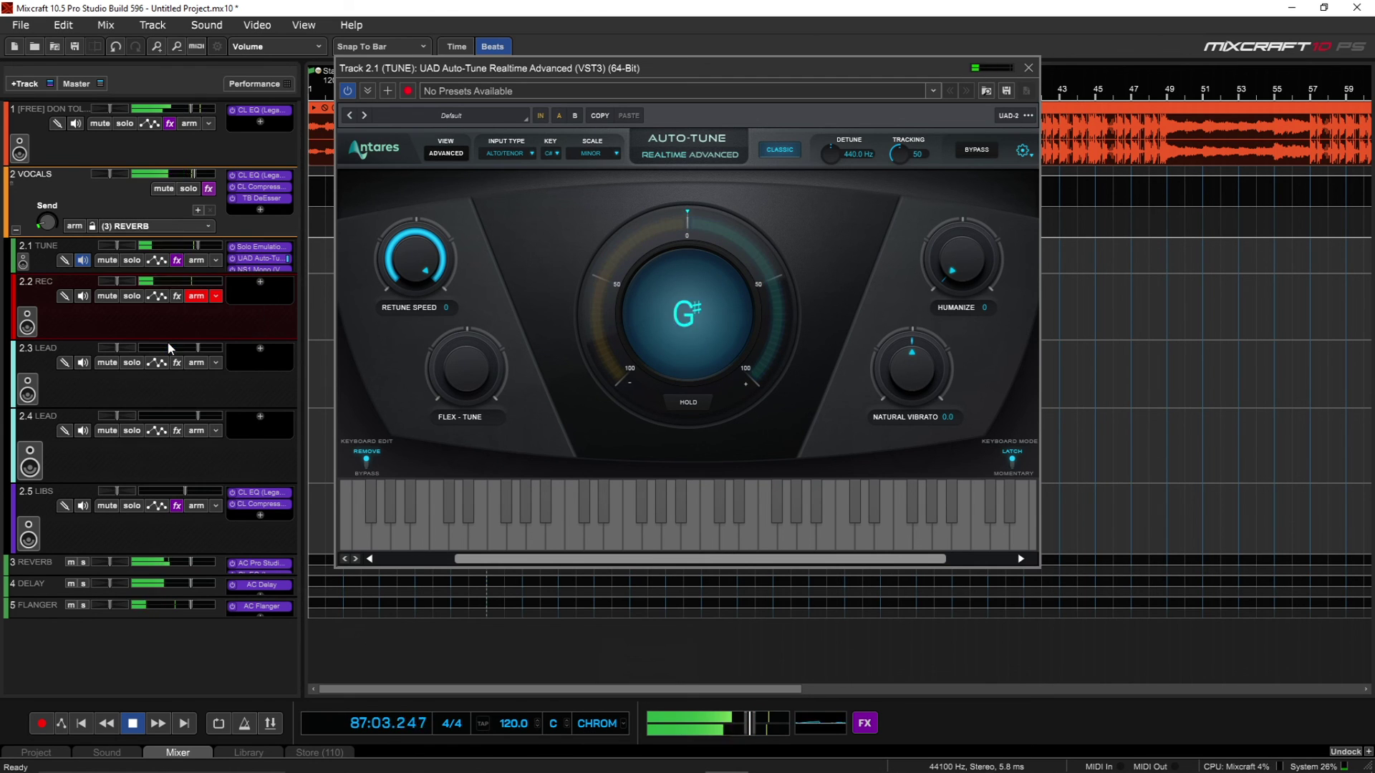